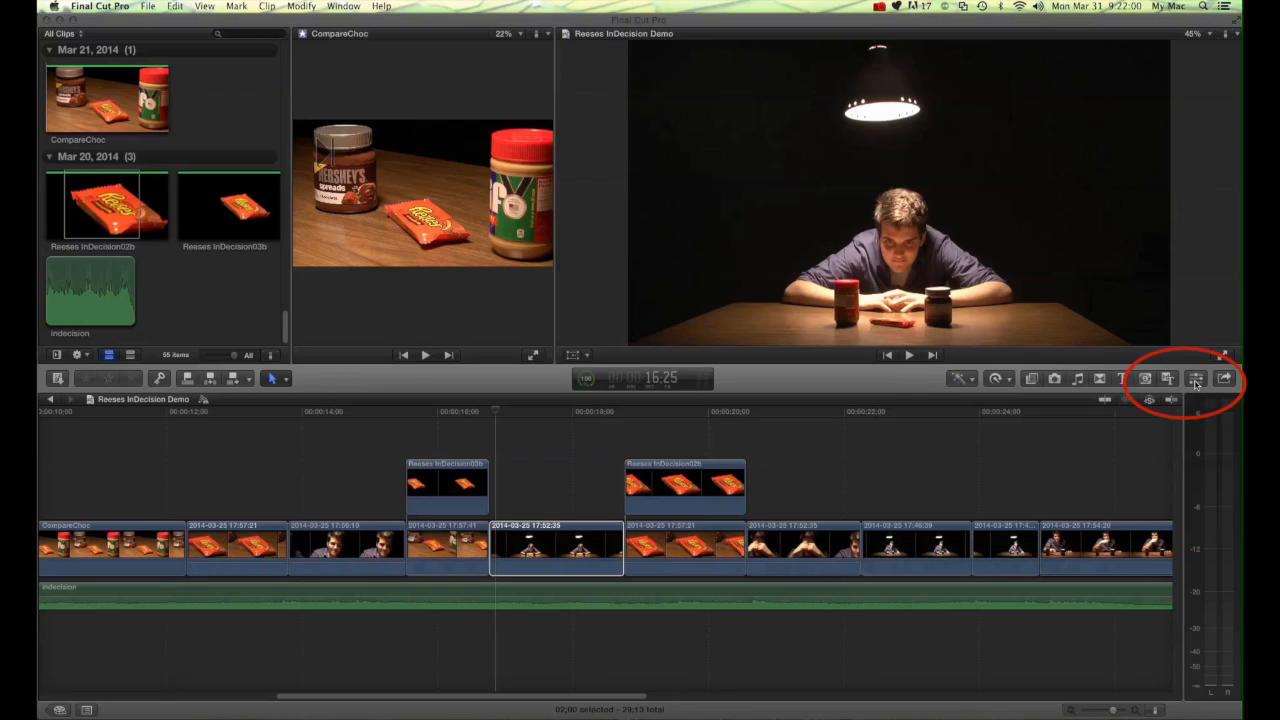
Show the selected clip's video properties, add a shape mask to Correction 1, and view the frame at 100%.
left_click(1196, 380)
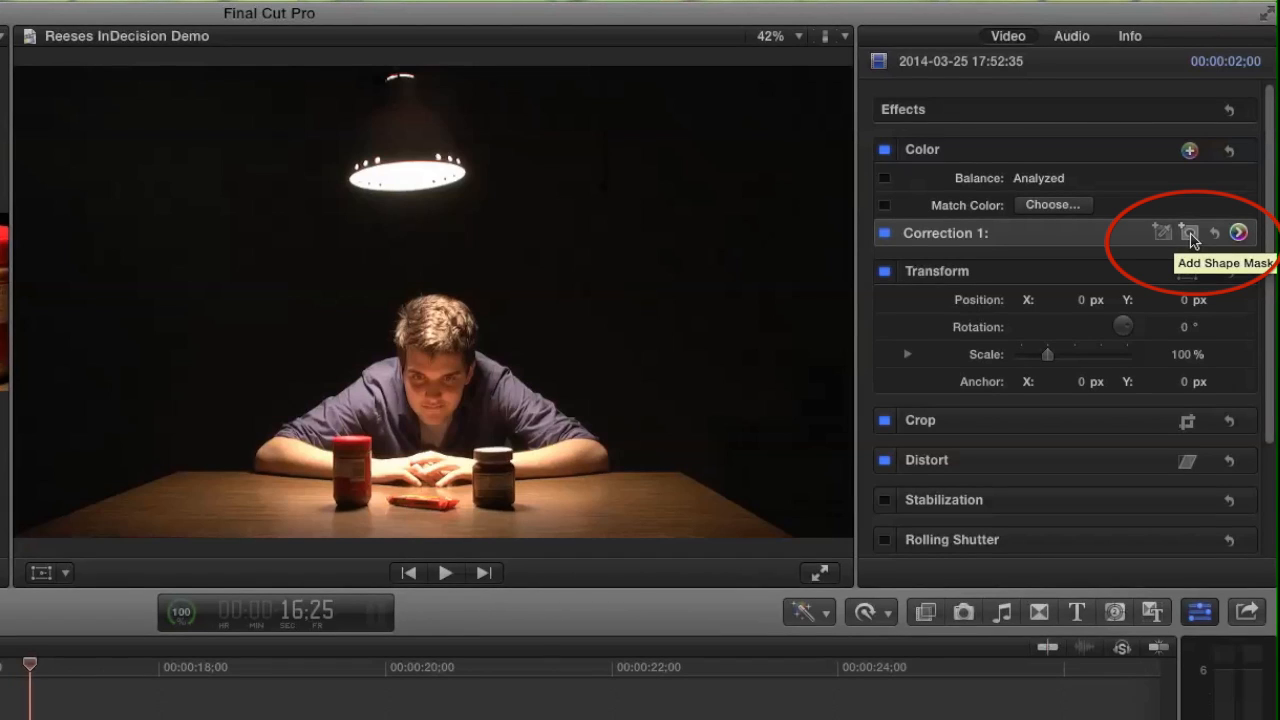
left_click(1190, 234)
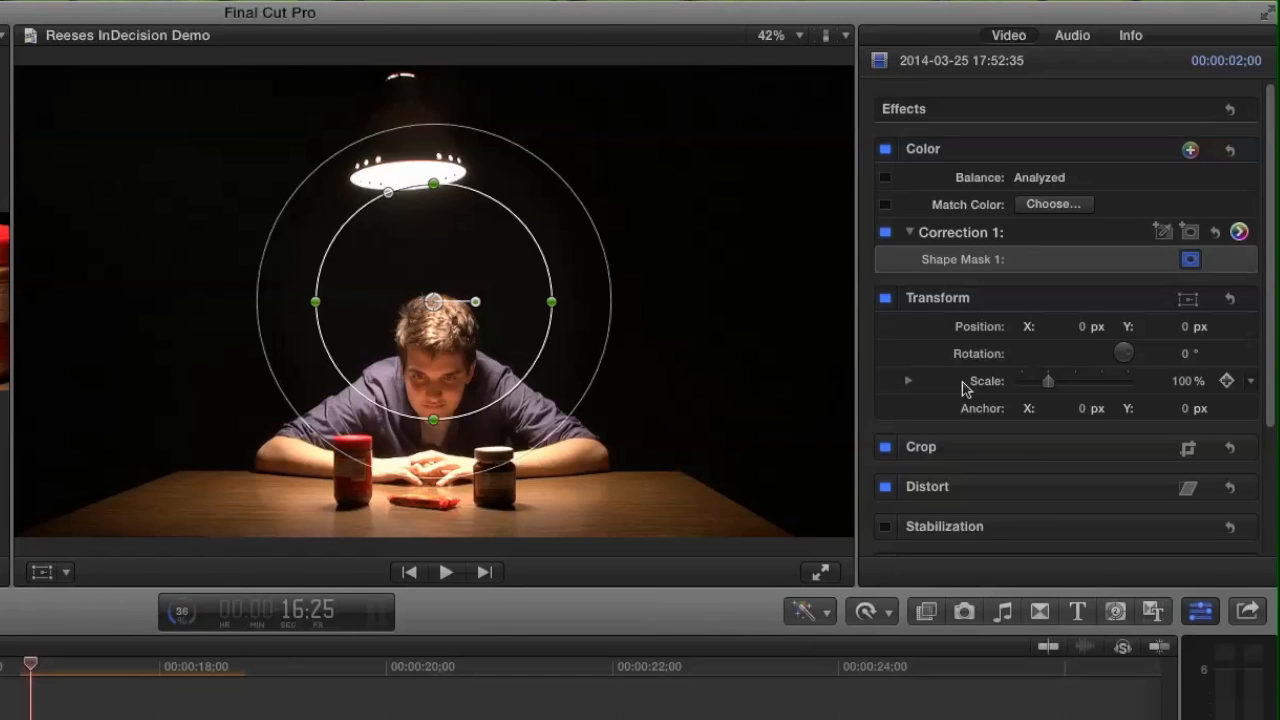
left_click(799, 36)
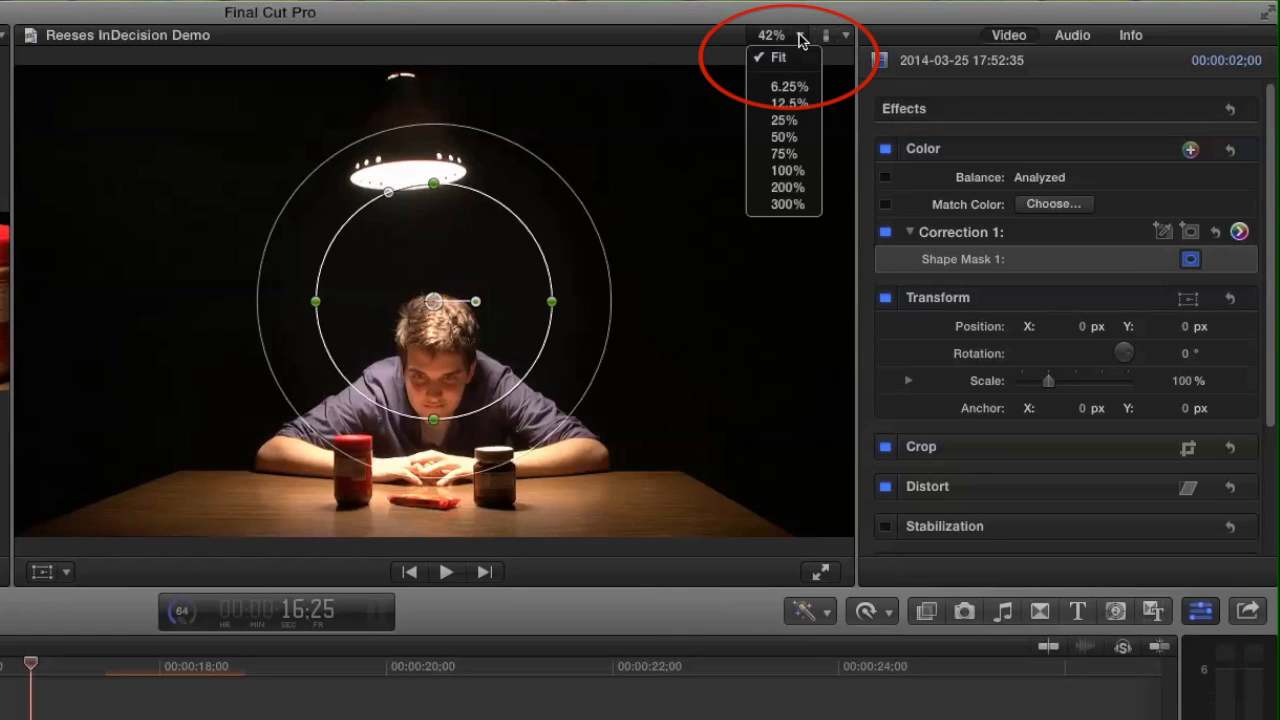
left_click(789, 170)
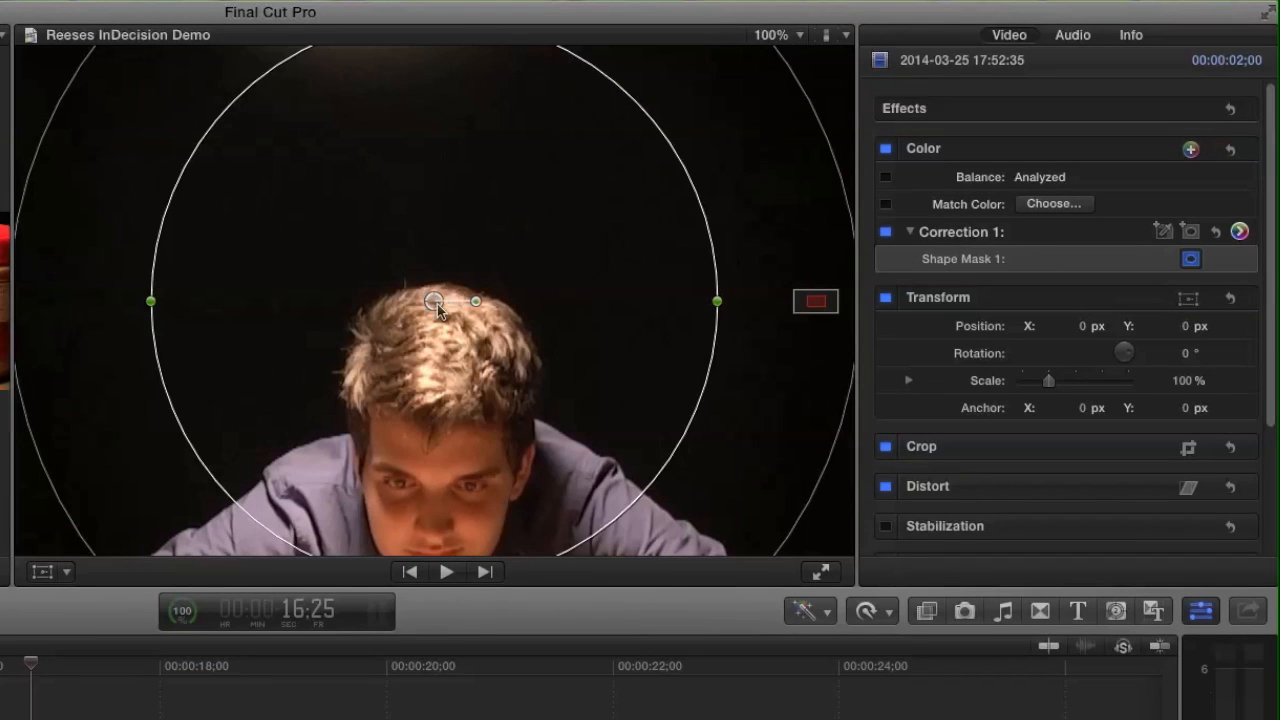
Shift the shape mask's centre down onto the man's hairline and try its rotation handle.
left_click_drag(444, 301, 433, 400)
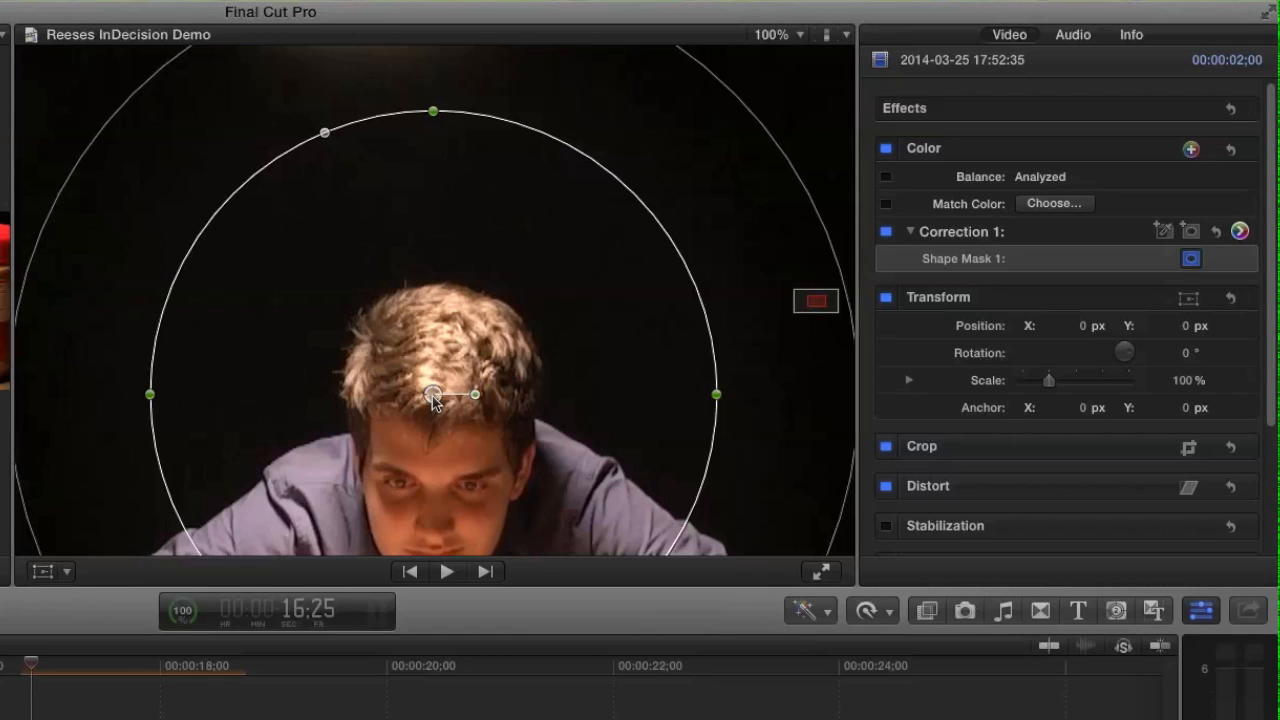
left_click_drag(433, 396, 460, 404)
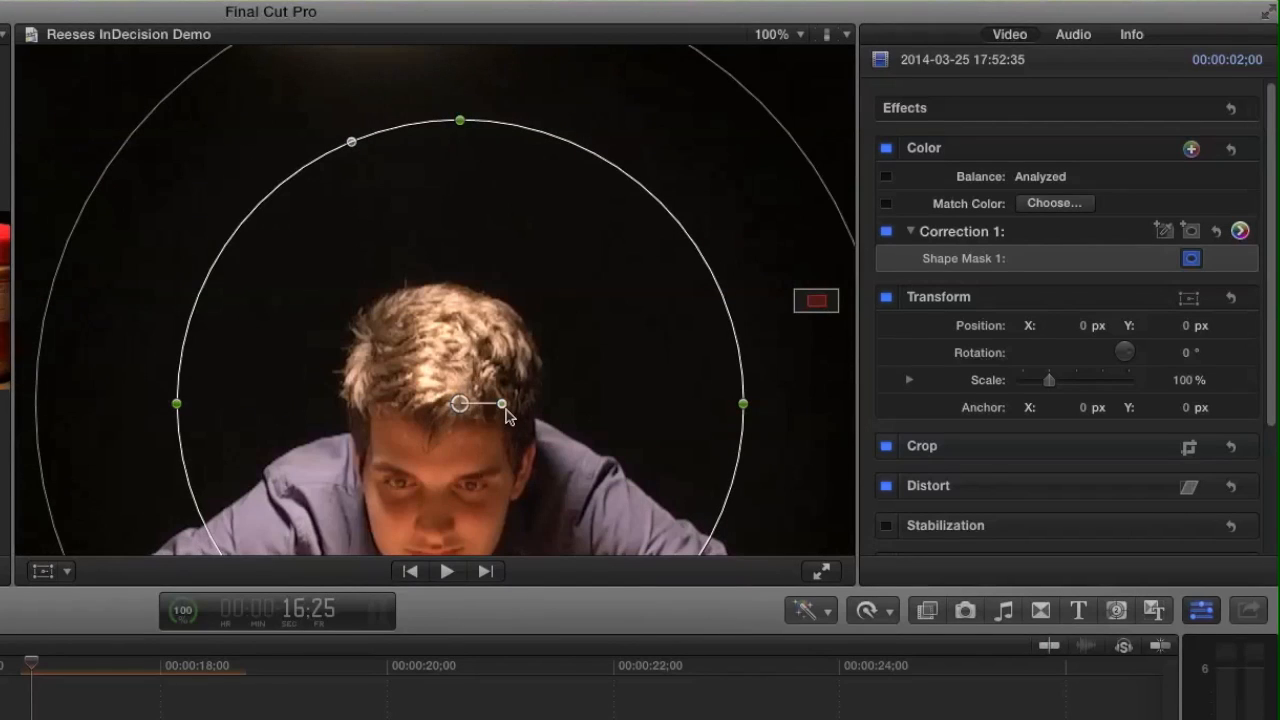
mouse_move(503, 406)
left_mouse_down()
mouse_move(506, 424)
mouse_move(510, 408)
left_mouse_up()
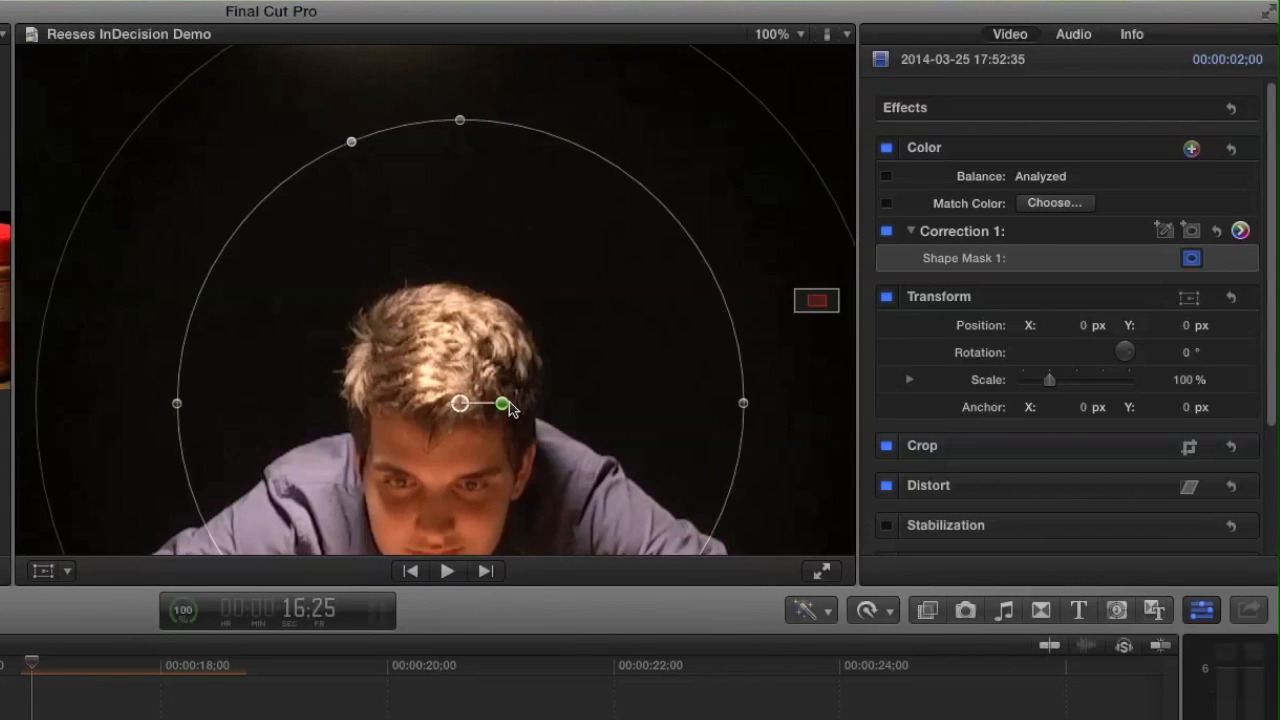
left_click_drag(509, 402, 509, 402)
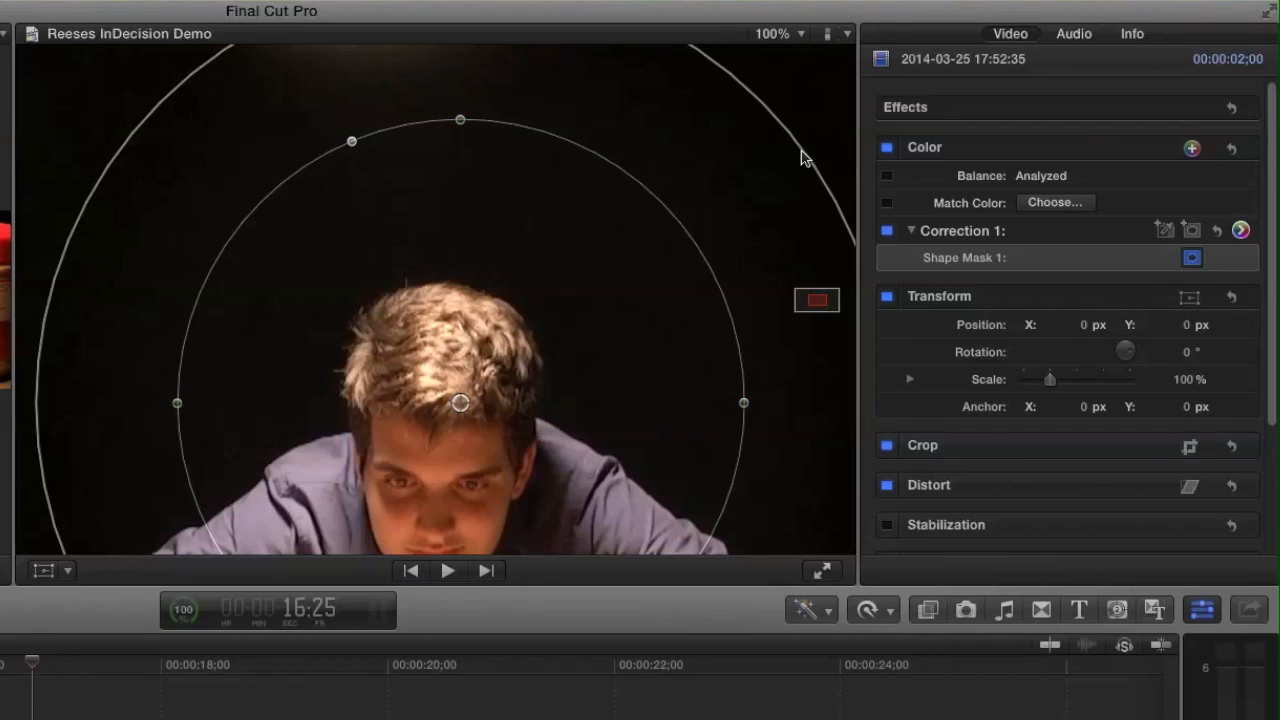
Narrow the mask's feathered edge and reshape the circle into a rounded rectangle.
left_click_drag(801, 157, 736, 286)
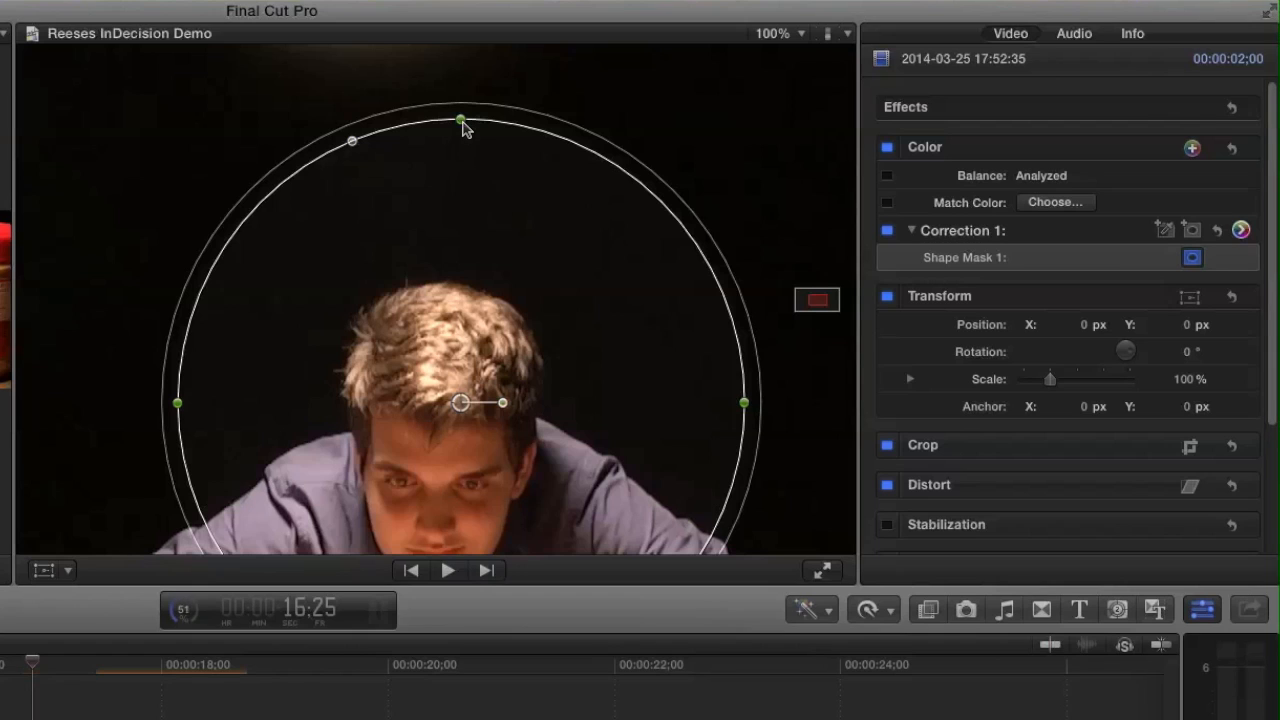
mouse_move(461, 121)
left_mouse_down()
mouse_move(462, 196)
mouse_move(463, 118)
left_mouse_up()
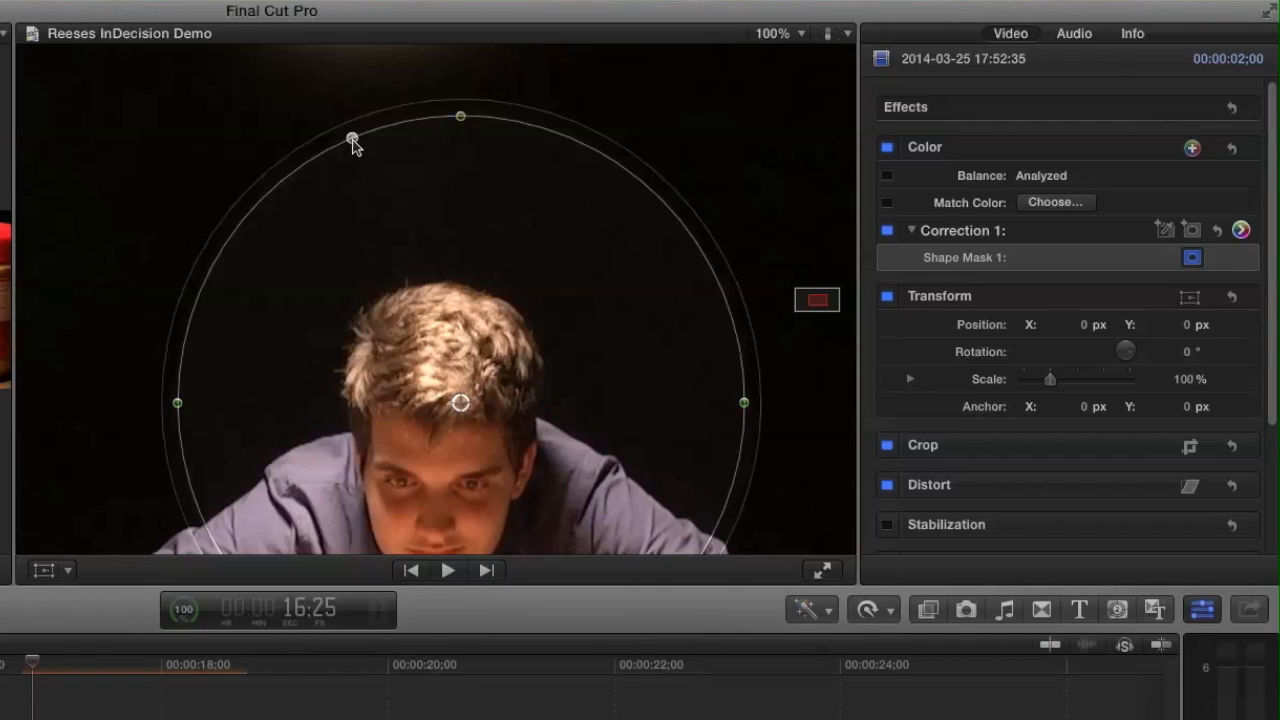
left_click_drag(352, 139, 108, 137)
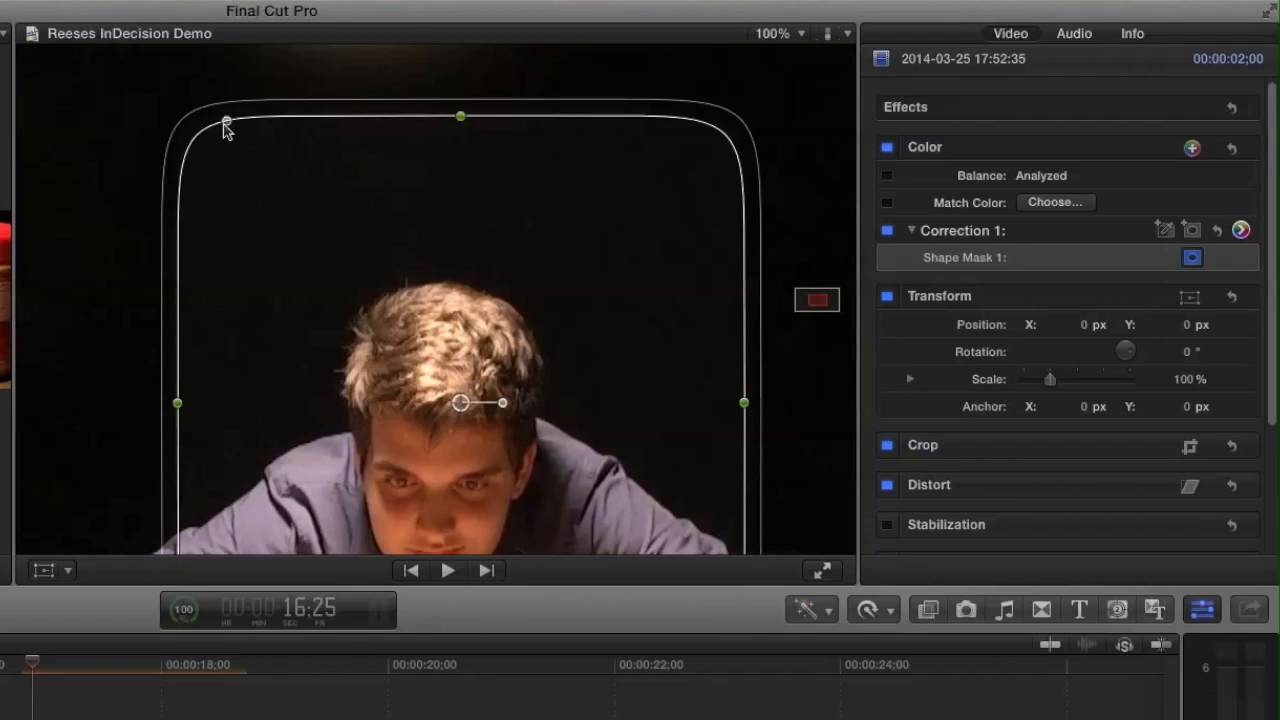
left_click_drag(228, 123, 389, 189)
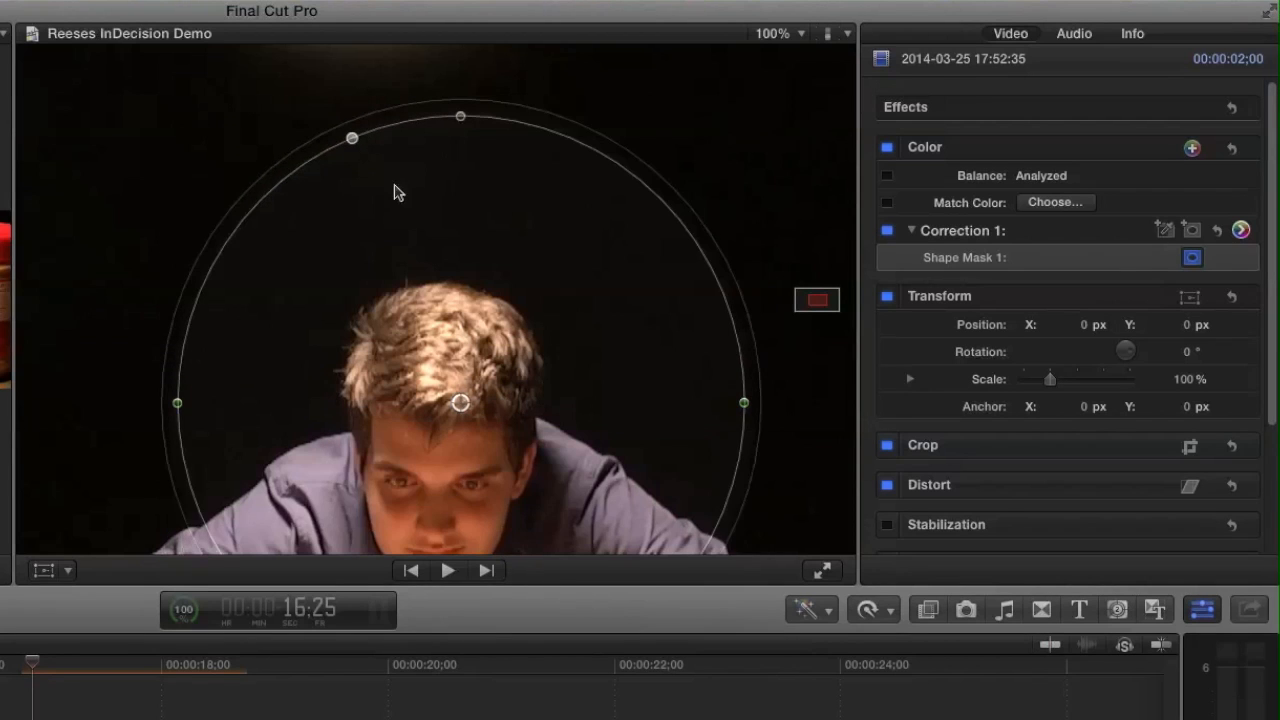
left_click_drag(354, 137, 131, 138)
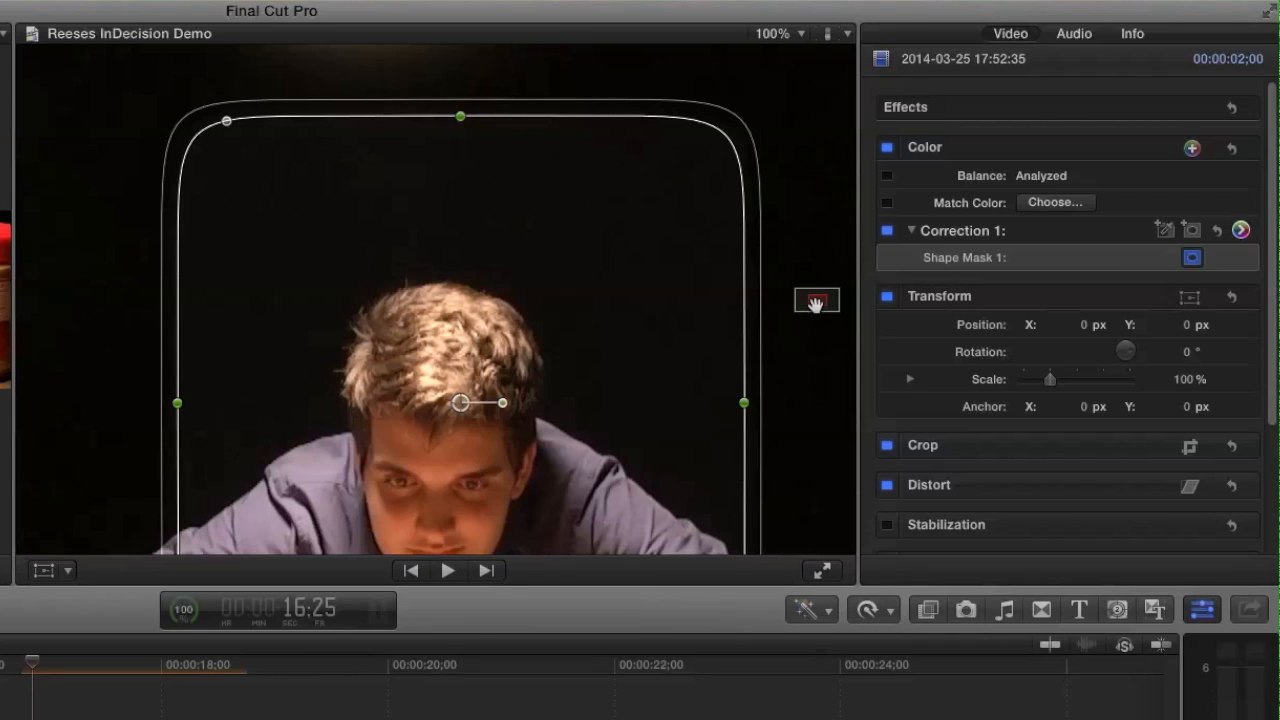
Move the mask down over the hands and candy package, and shrink it to fit between the two jars.
left_click_drag(817, 300, 818, 312)
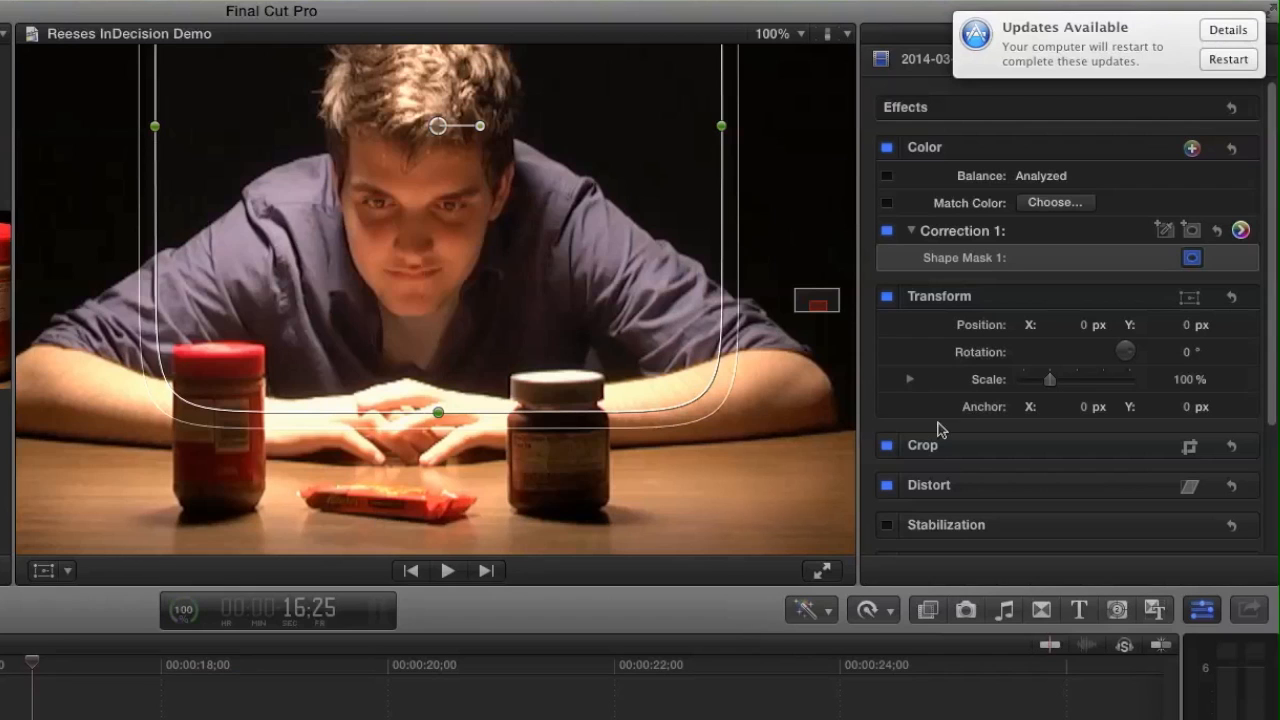
left_click_drag(995, 50, 1228, 62)
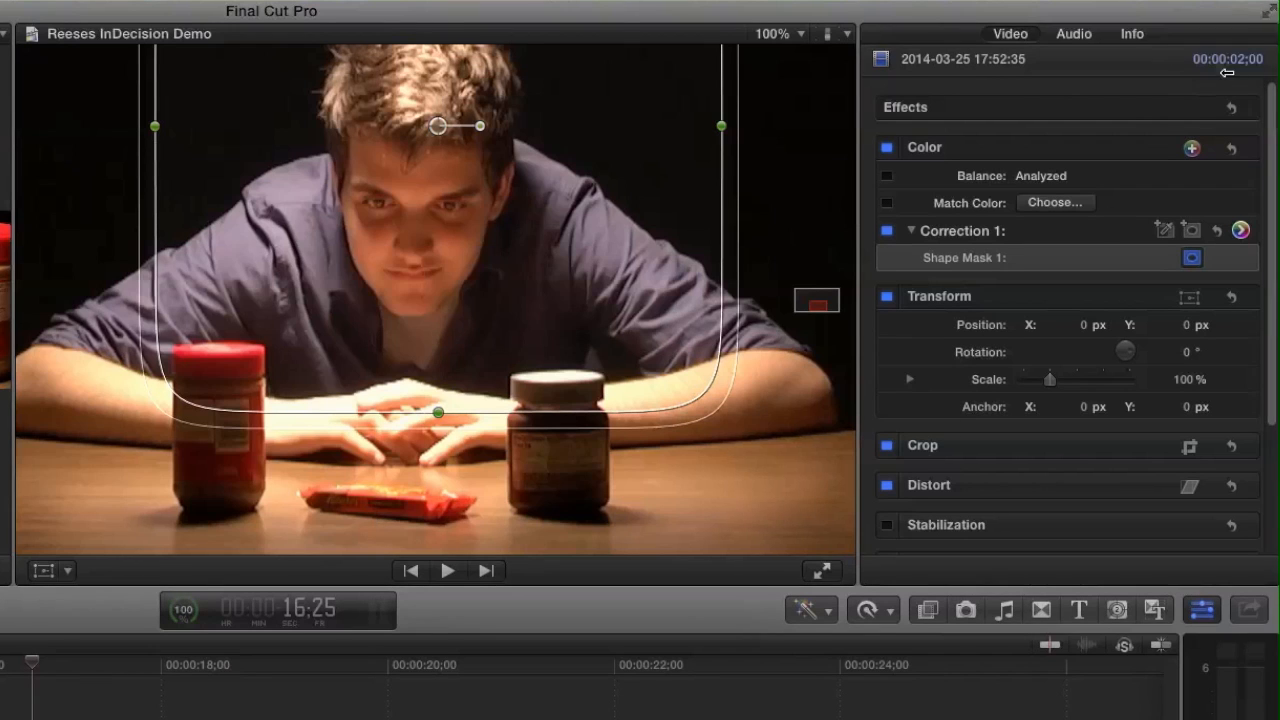
left_click_drag(437, 126, 400, 452)
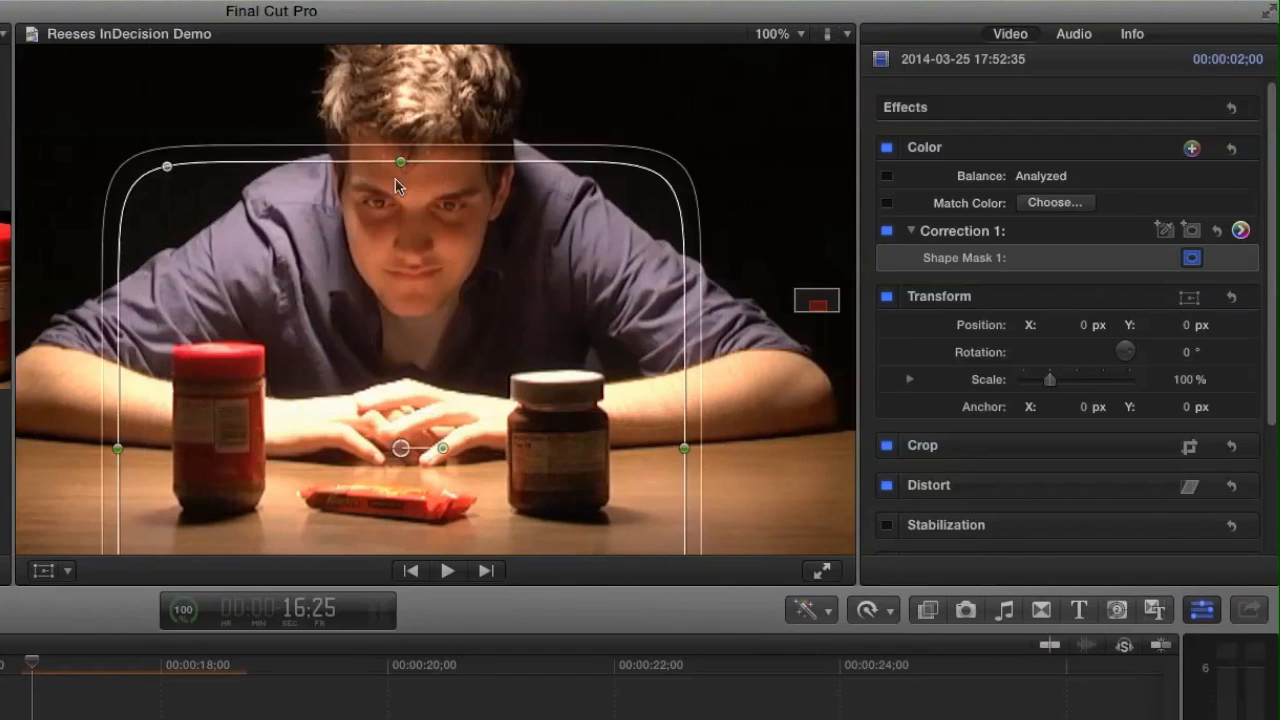
left_click_drag(403, 163, 402, 378)
left_click_drag(118, 450, 299, 460)
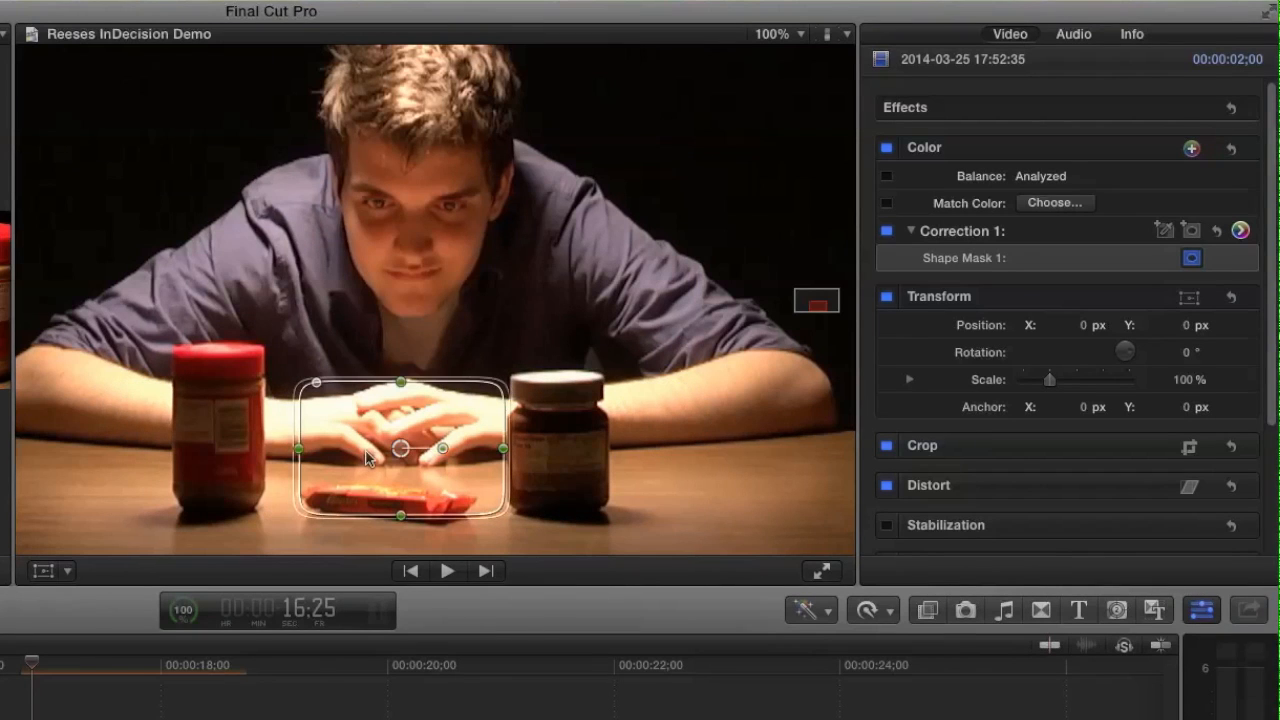
Centre the mask on the orange candy package and narrow, flatten and tilt it to match the package's outline.
left_click_drag(398, 451, 398, 451)
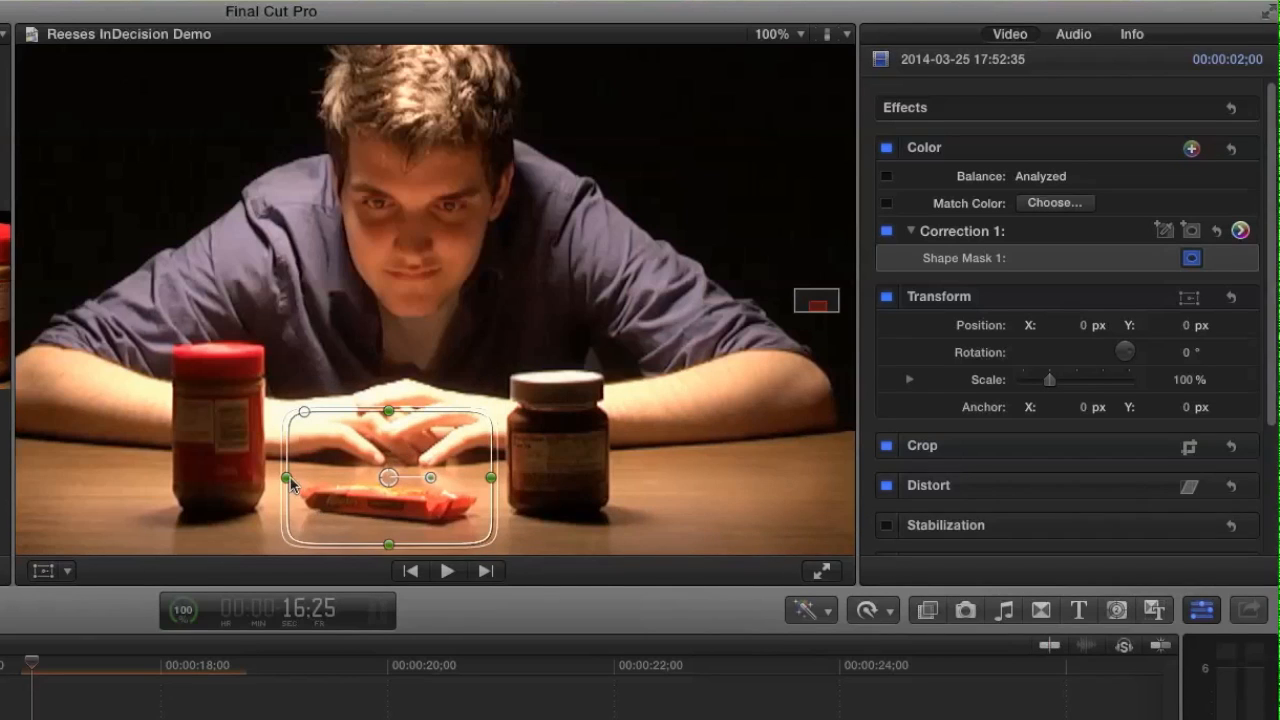
left_click_drag(290, 483, 303, 486)
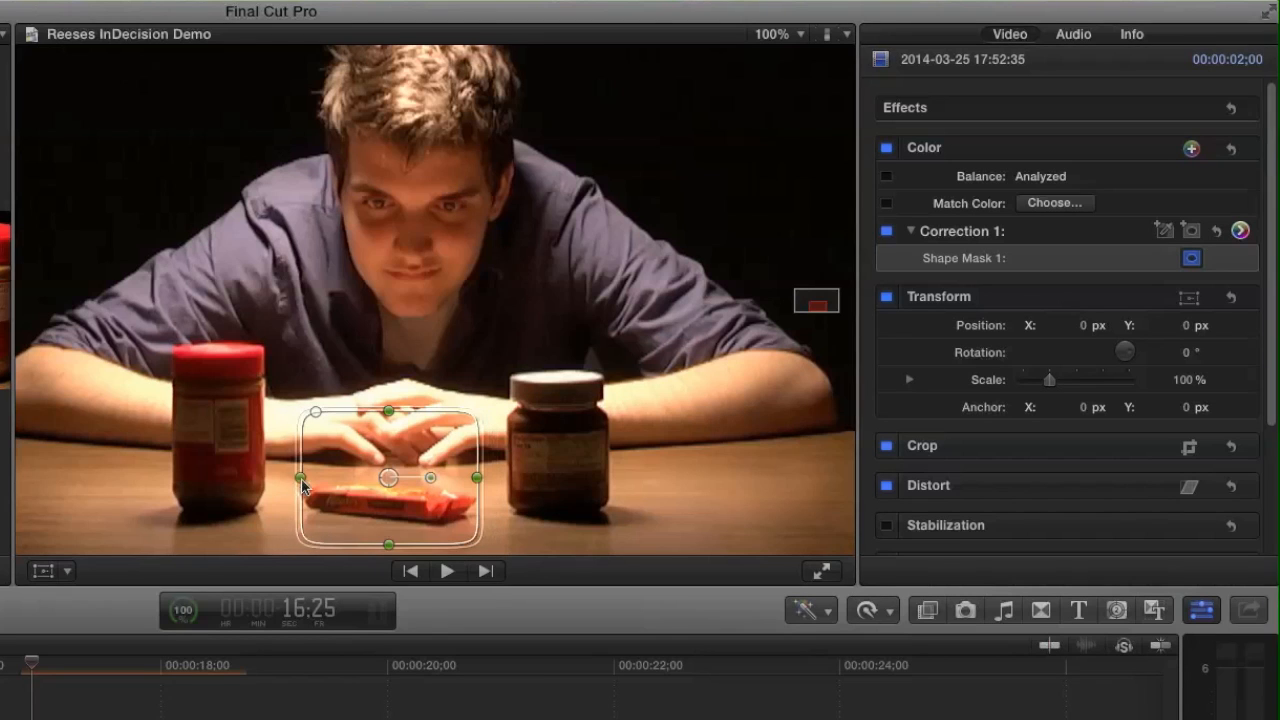
left_click_drag(388, 410, 390, 507)
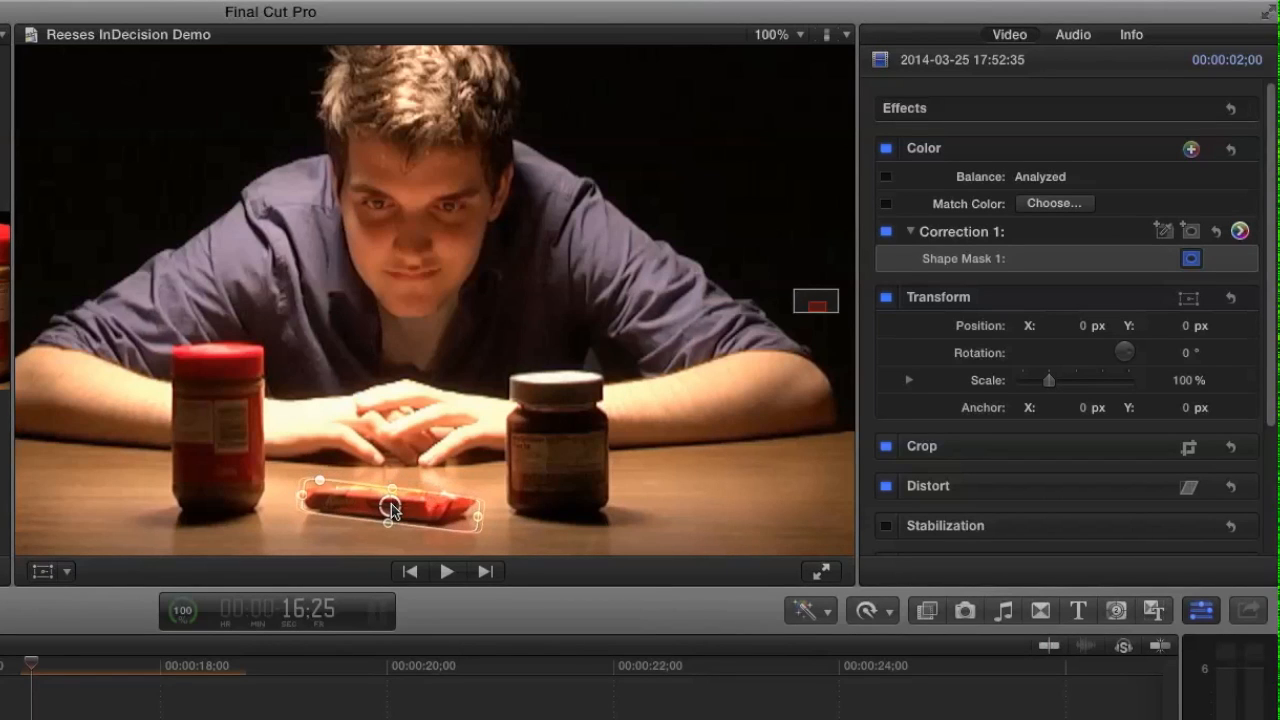
left_click_drag(478, 517, 470, 516)
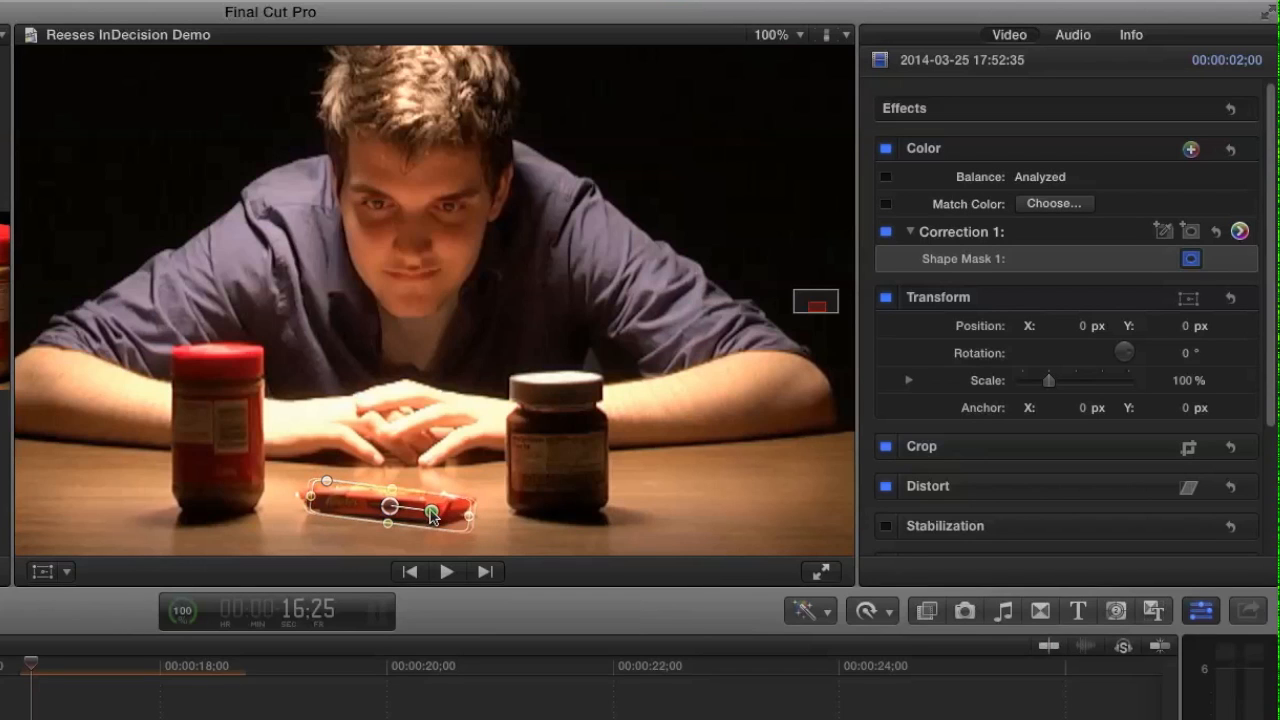
left_click_drag(393, 512, 385, 508)
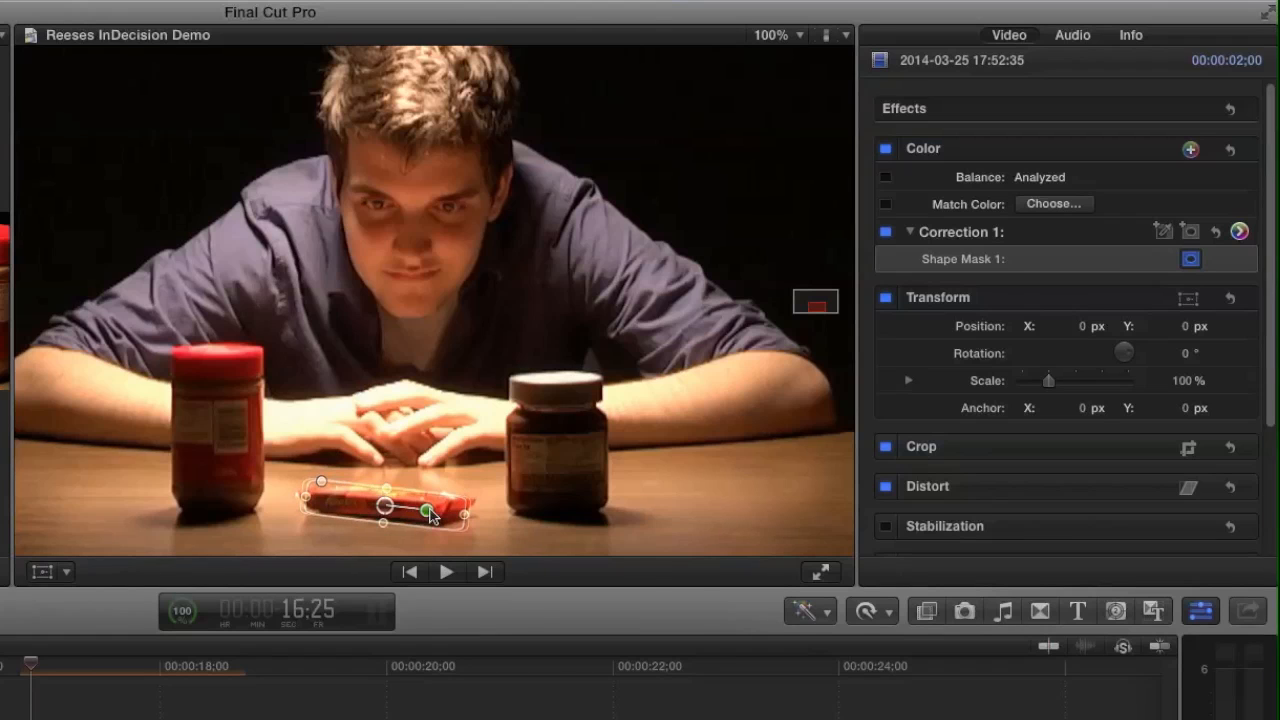
left_click_drag(430, 512, 467, 513)
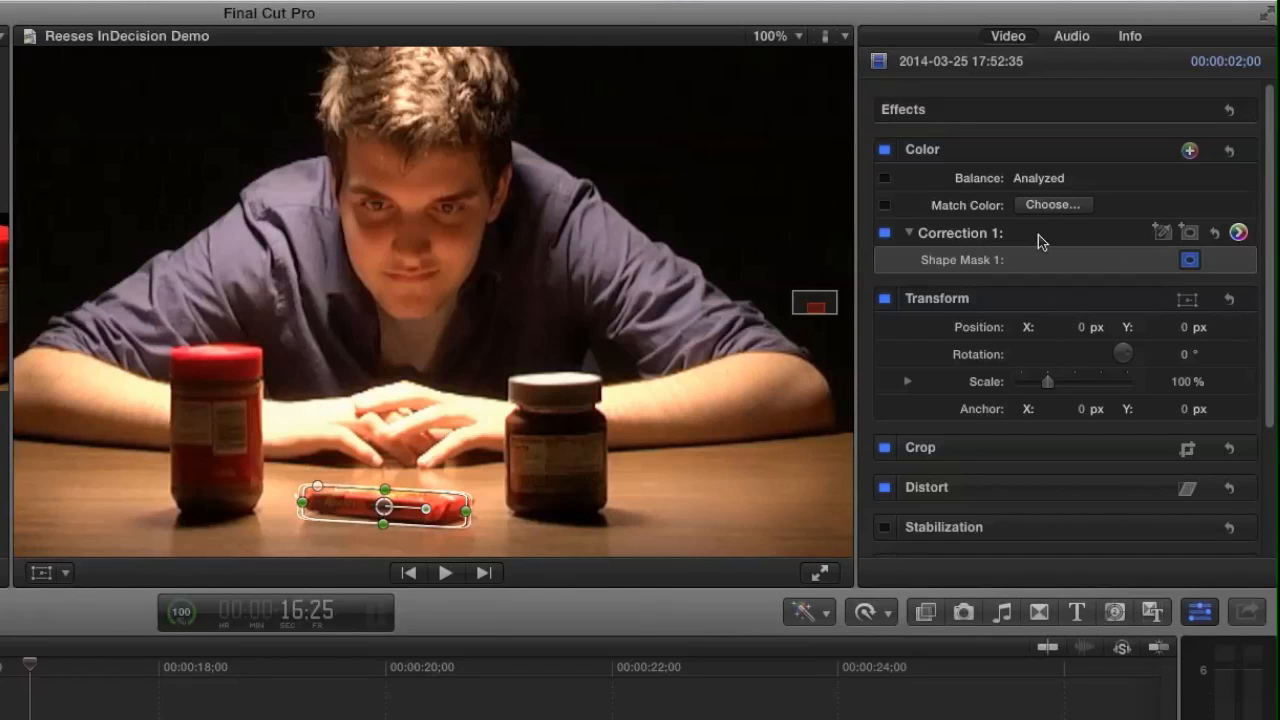
In Correction 1's color adjustment, try global saturation inside the mask at -100% and bring it back to 1%.
left_click(1240, 233)
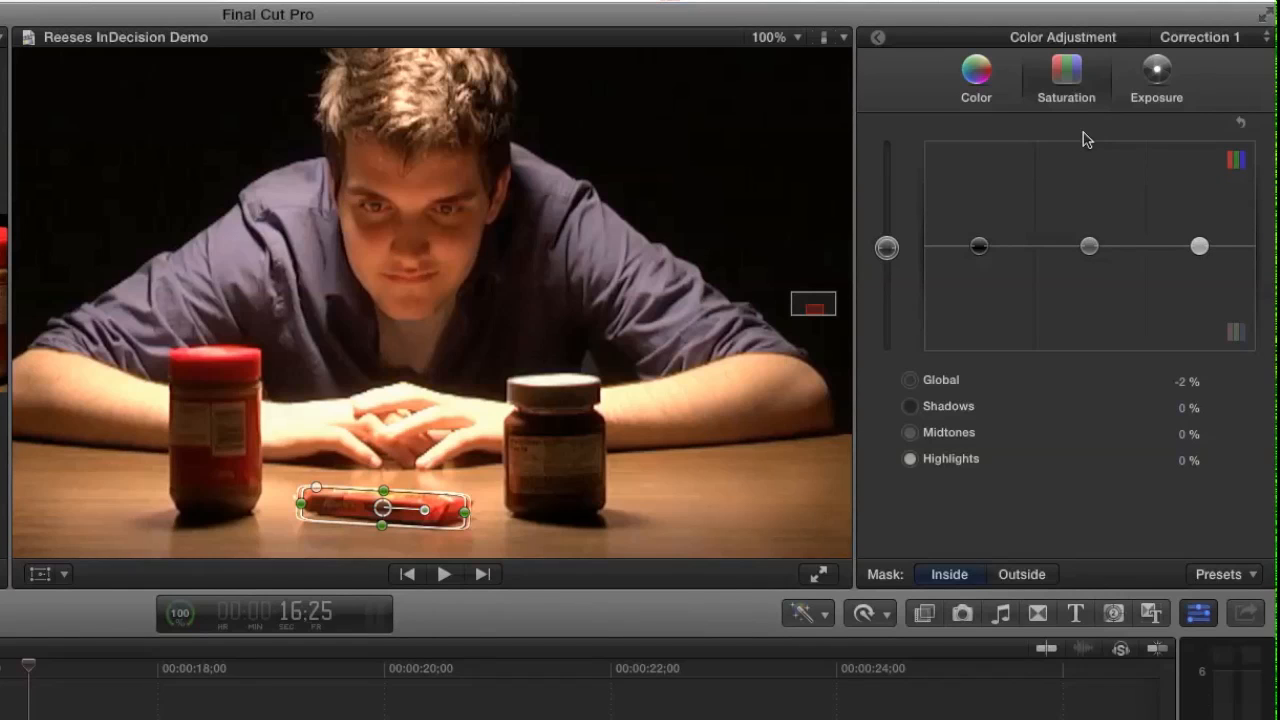
left_click_drag(893, 256, 899, 377)
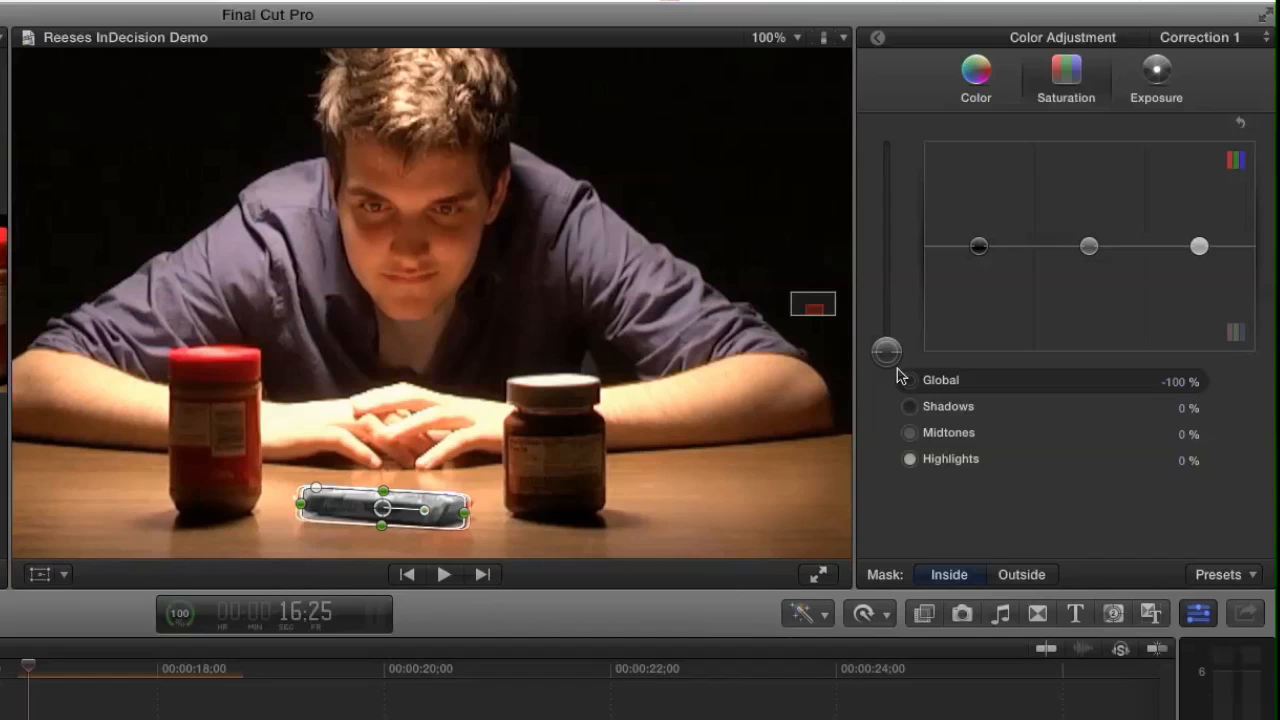
left_click_drag(897, 313, 905, 253)
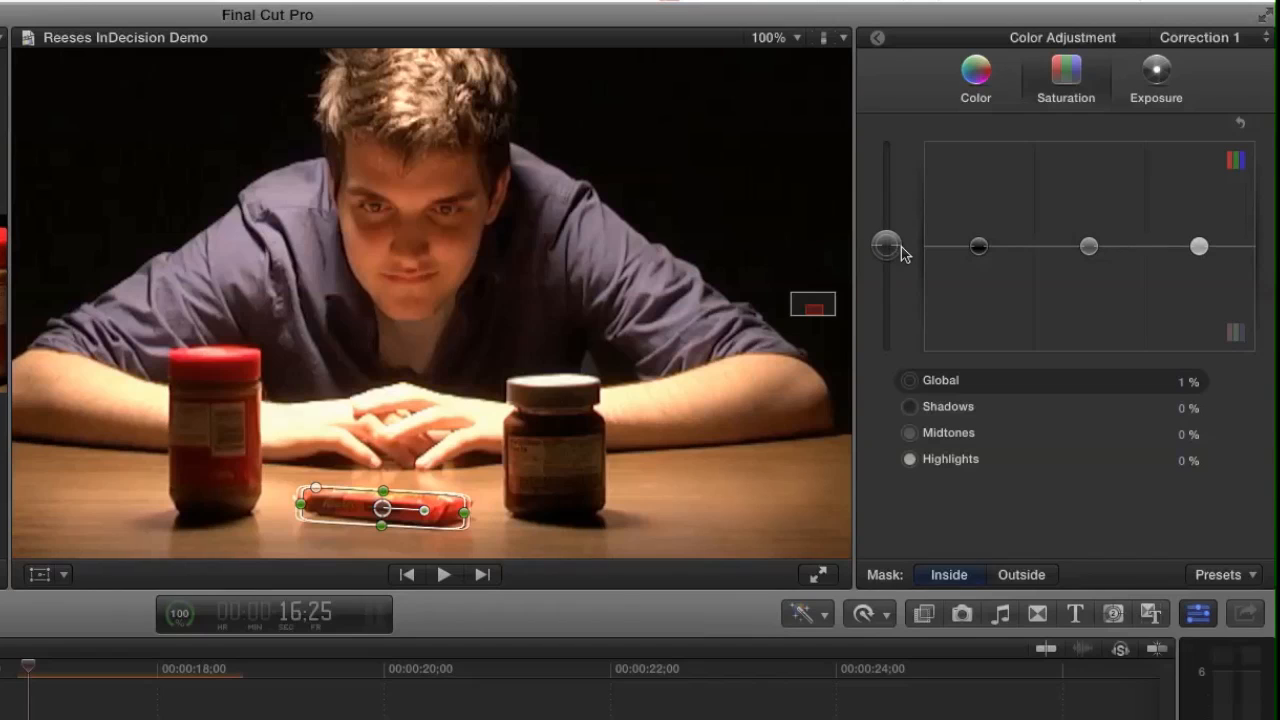
Set the global saturation outside the mask to -100%.
left_click(1020, 575)
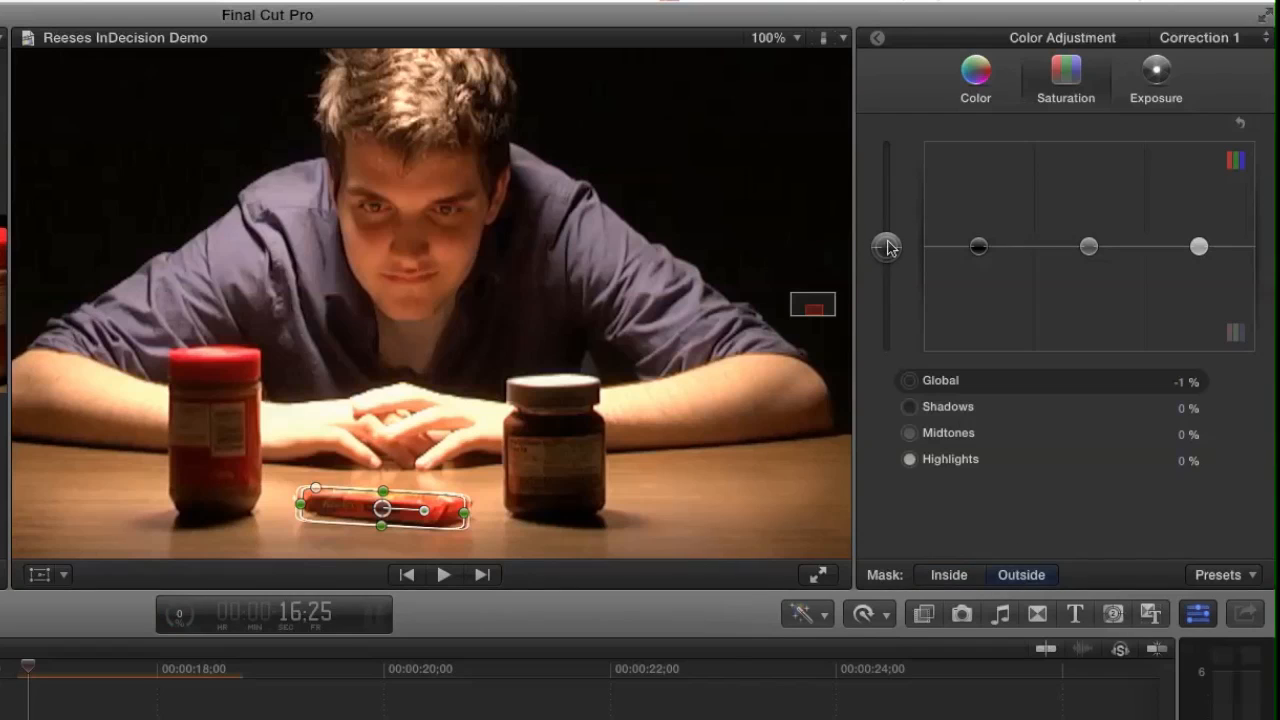
left_click_drag(891, 251, 897, 360)
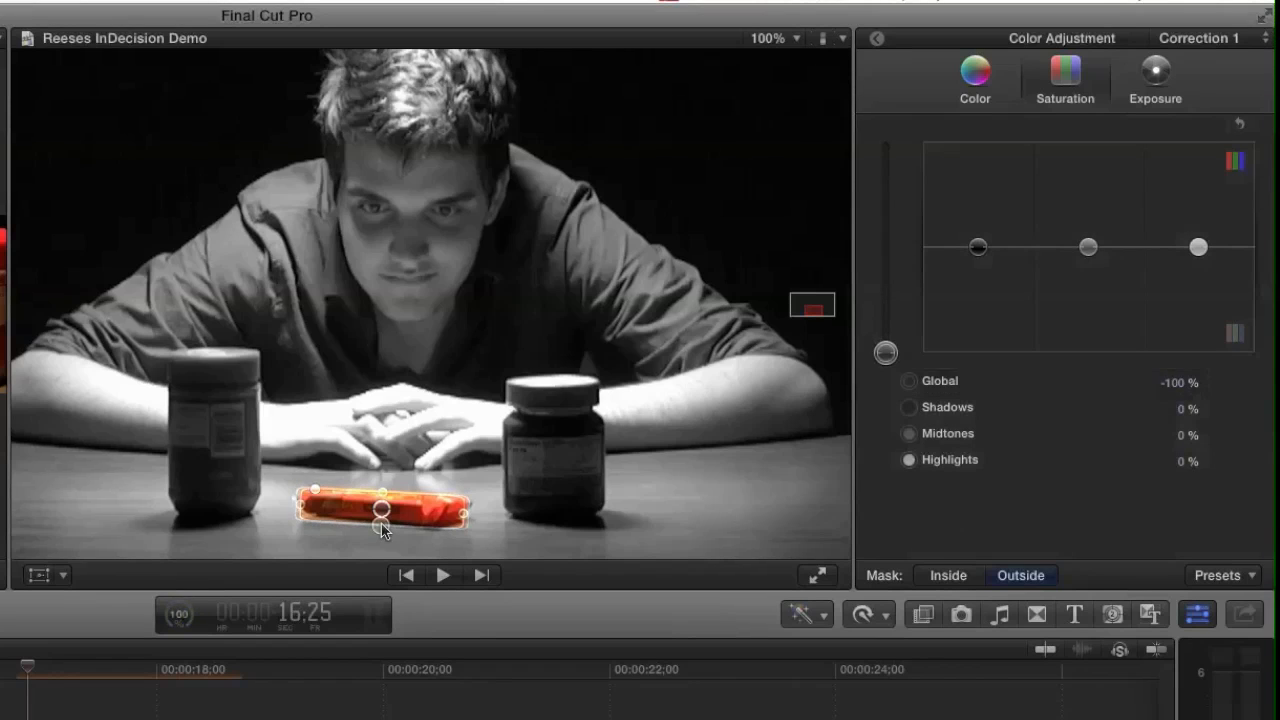
Examine the mask's edges around the candy package at 200% magnification.
mouse_move(415, 517)
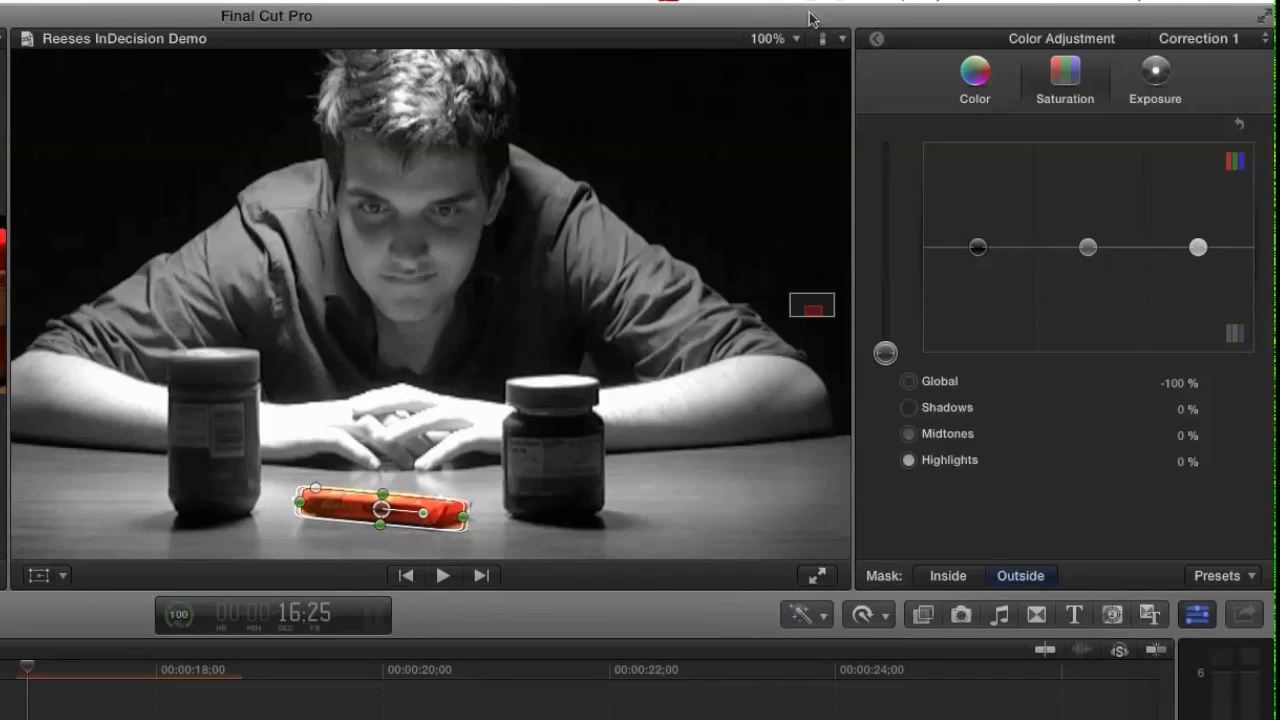
left_click(798, 39)
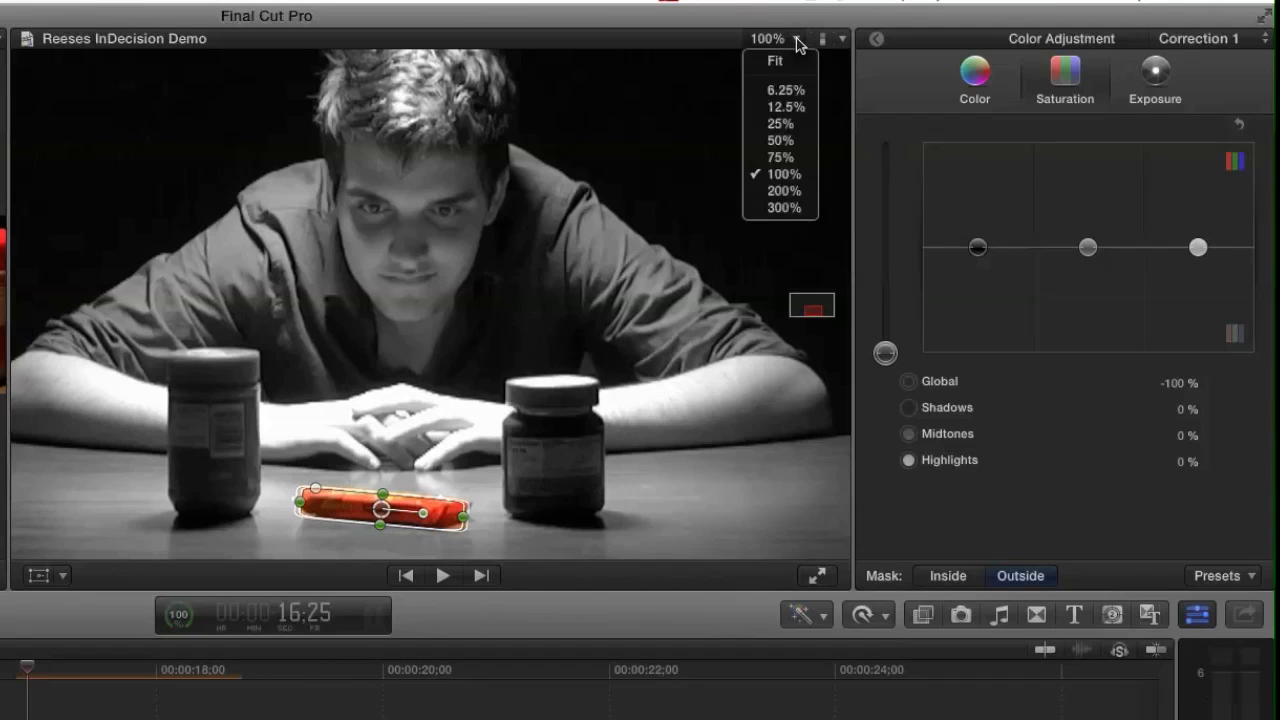
left_click(784, 191)
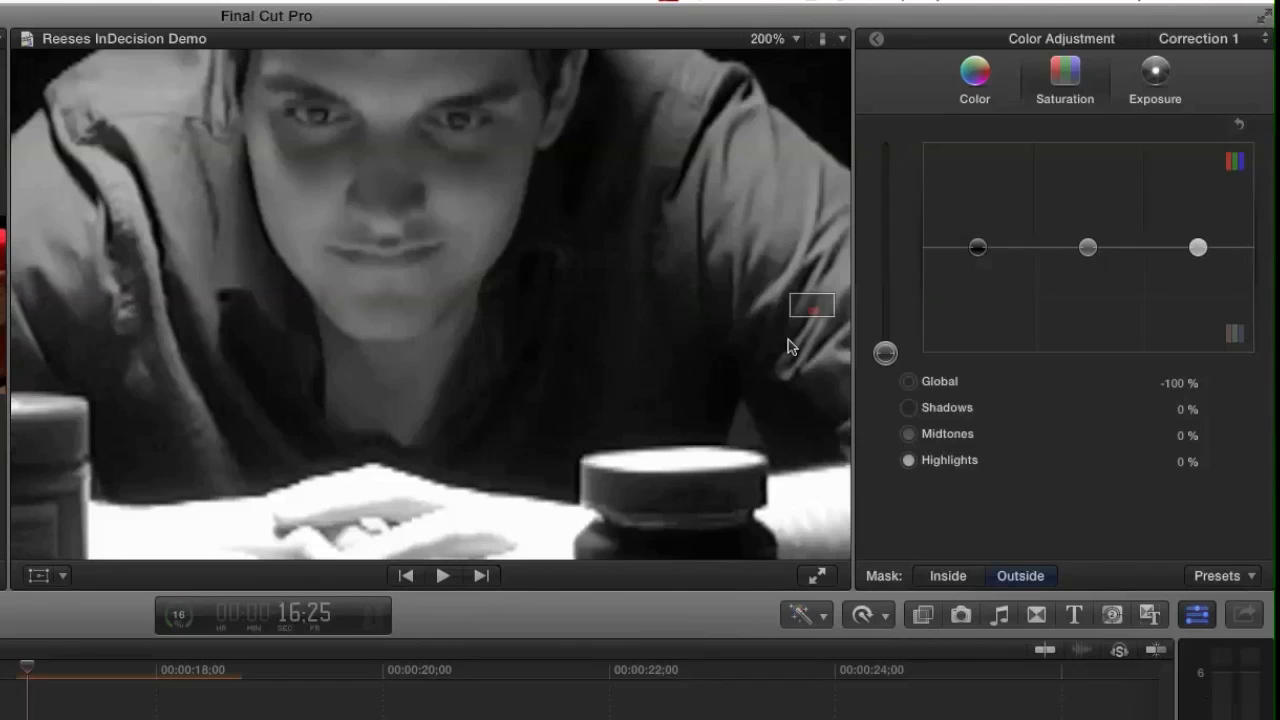
left_click_drag(812, 310, 816, 311)
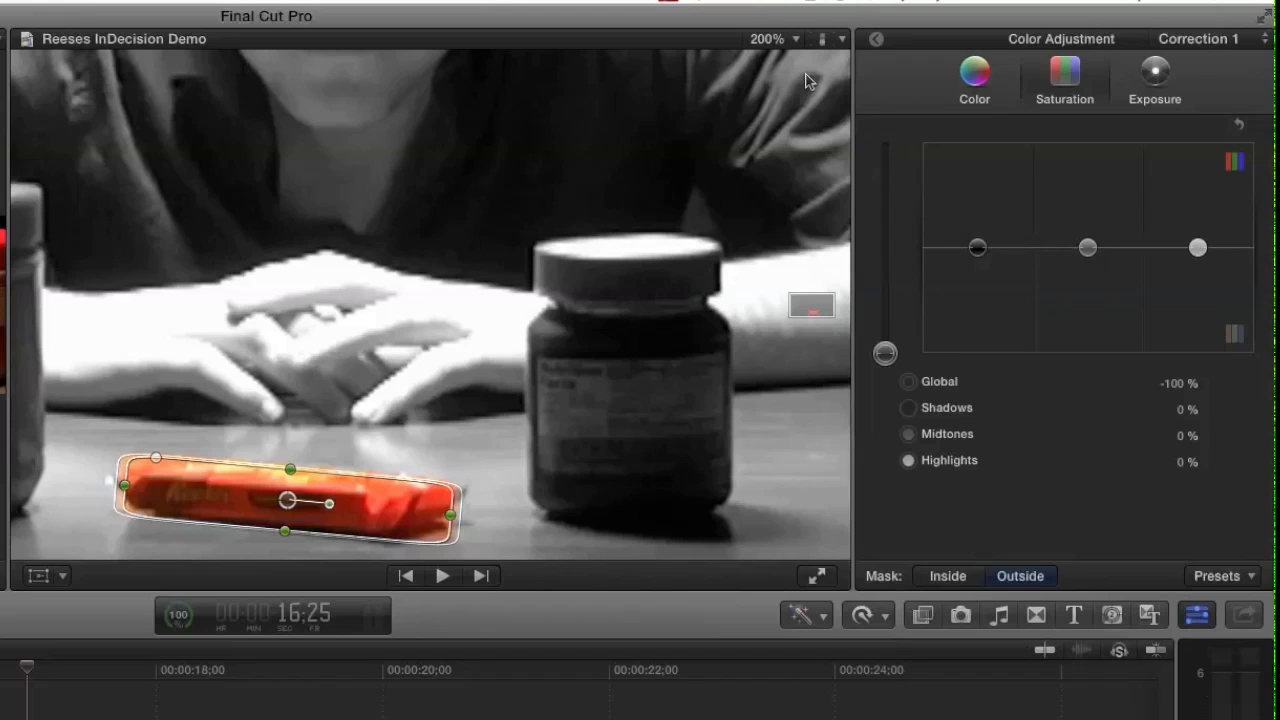
Fit the whole frame in the viewer and hide the on-screen controls of Shape Mask 1.
left_click(798, 40)
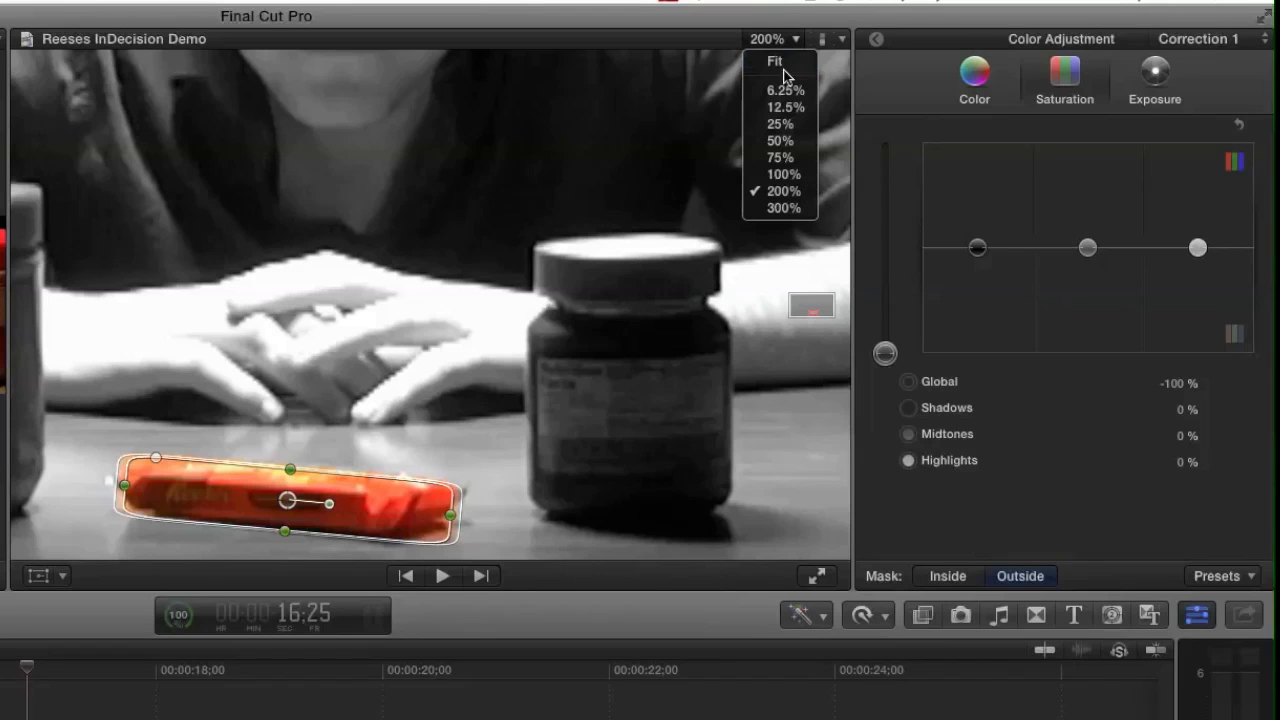
left_click(783, 64)
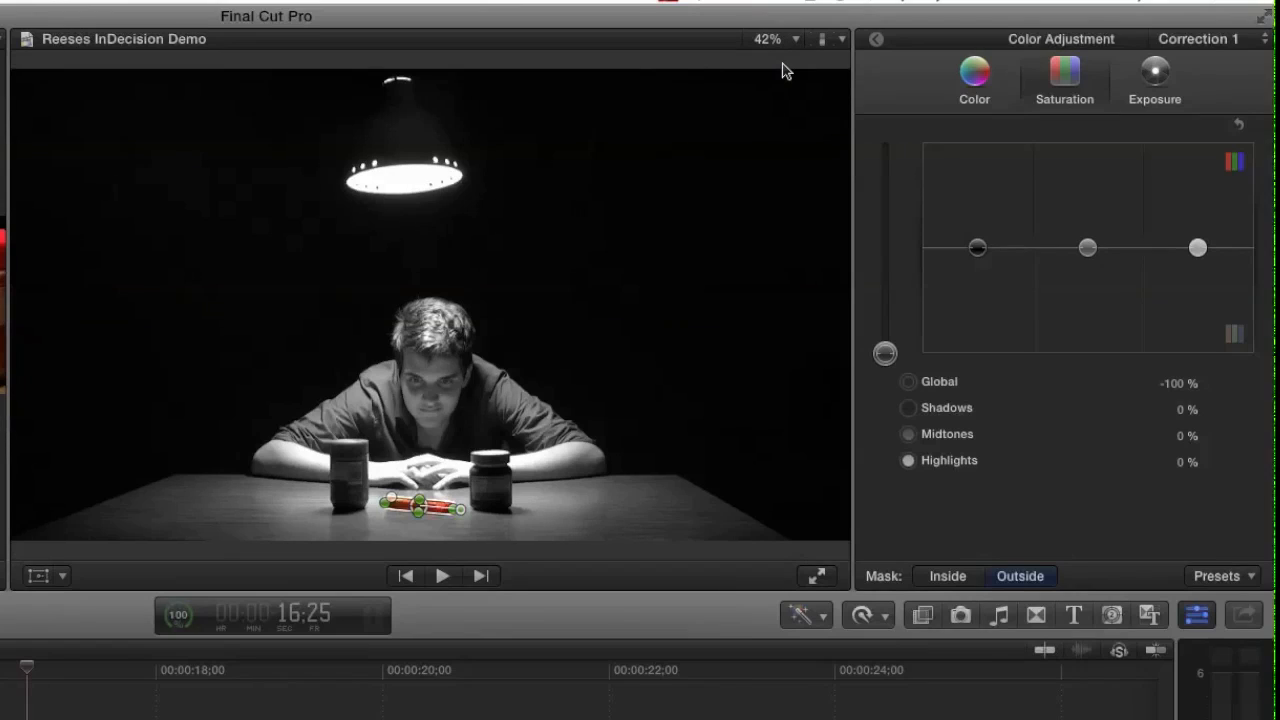
left_click(877, 42)
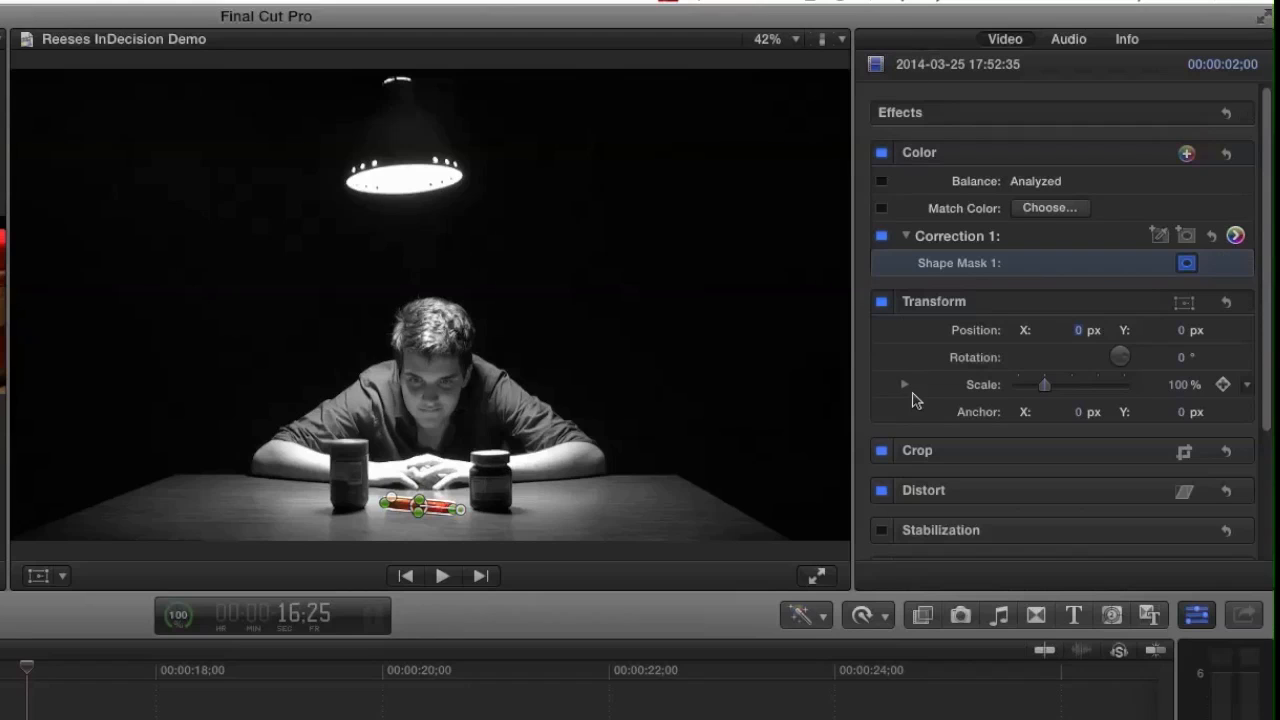
left_click(1187, 264)
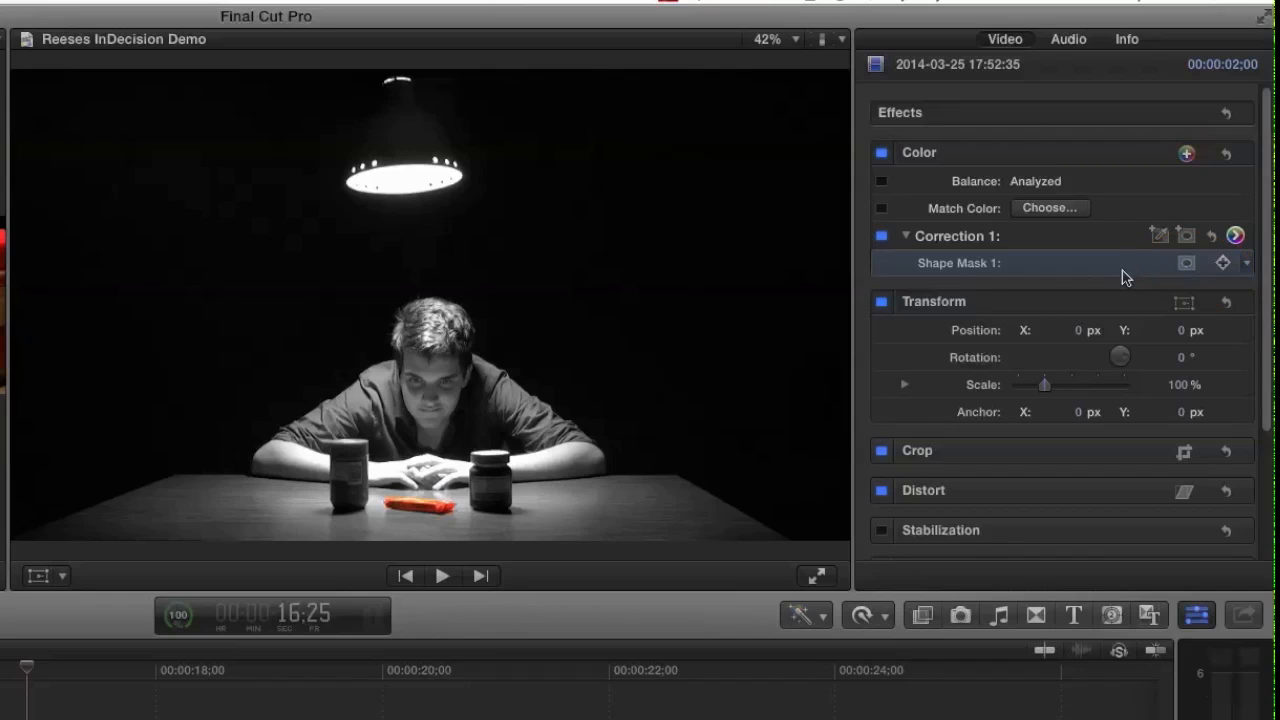